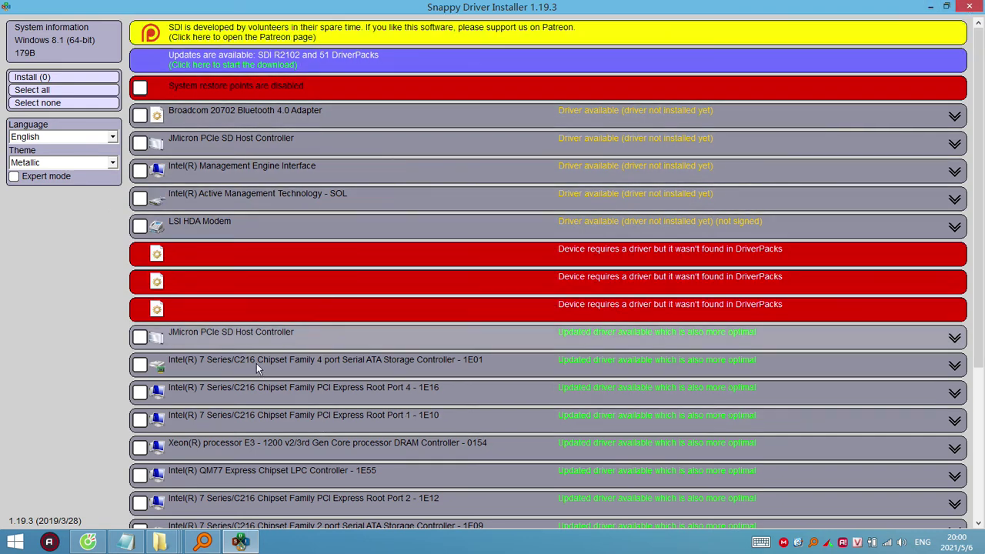
Step: Leave all drivers unselected, restart Snappy Driver Installer from SDI_x64_R1903.exe to check its interface, and close it
{"action": "left_click", "coordinate": [139, 143]}
{"action": "left_click", "coordinate": [49, 102]}
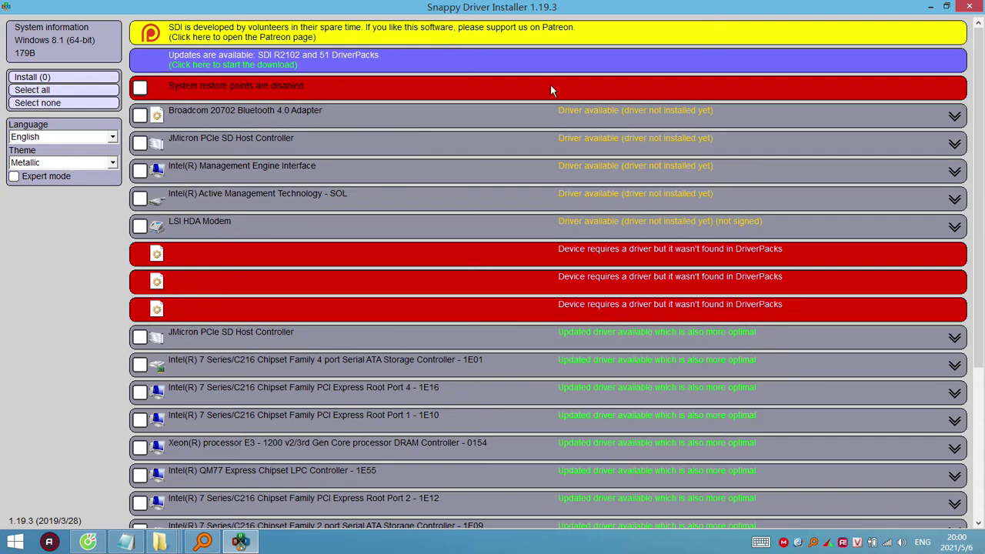
{"action": "key", "text": "alt+F4"}
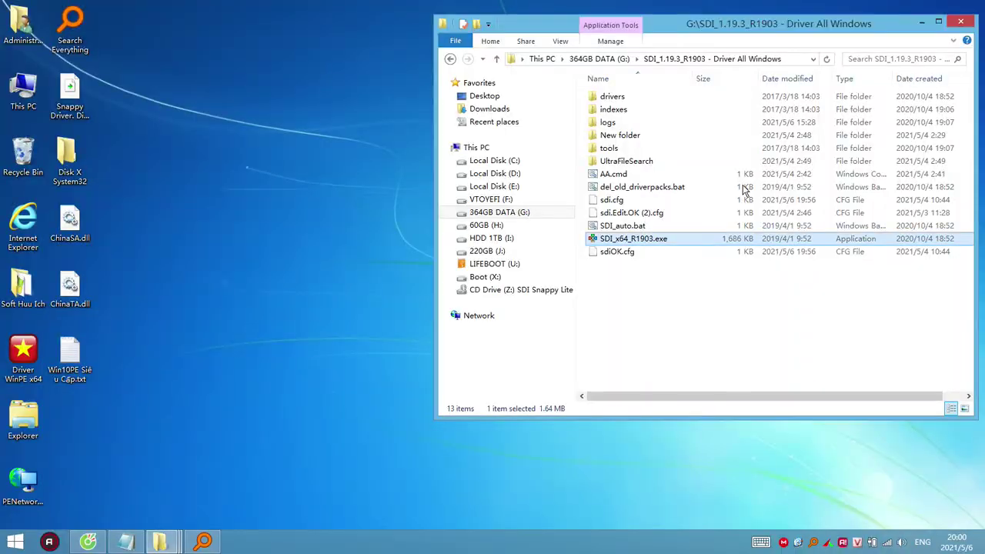
{"action": "double_click", "coordinate": [632, 239]}
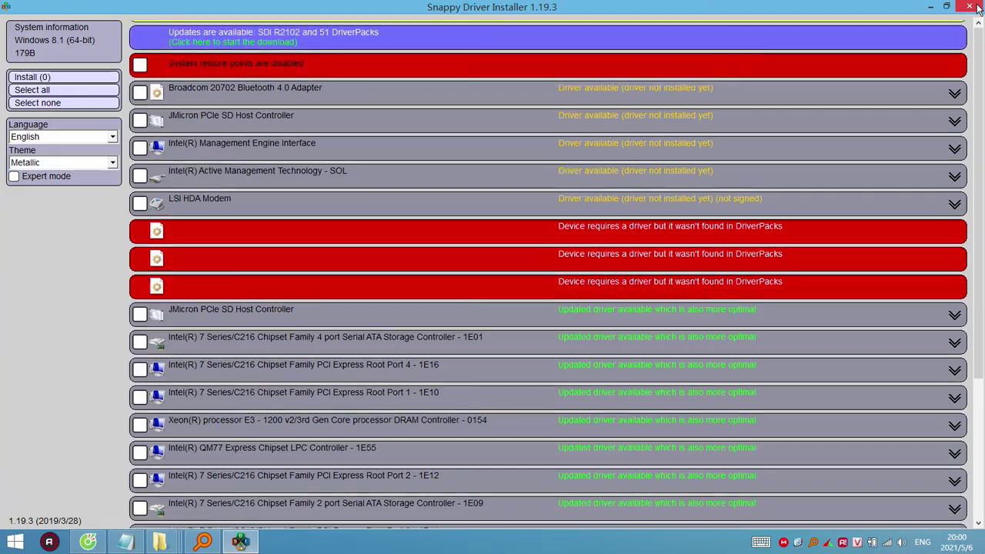
{"action": "left_click", "coordinate": [961, 6]}
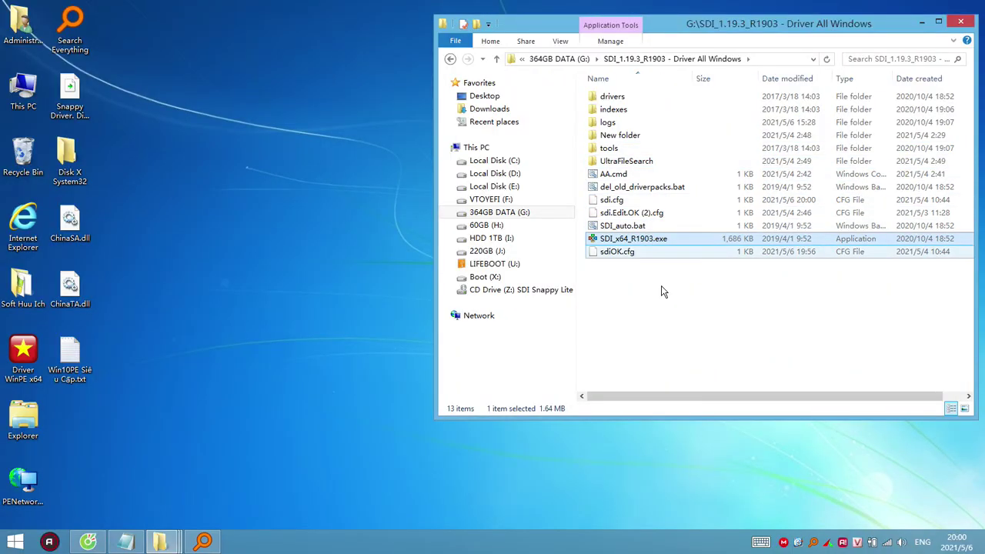
Step: Rename the configuration file sdi.cfg in the SDI folder as sdi.LOI.cfg
{"action": "left_click", "coordinate": [613, 201]}
{"action": "left_click", "coordinate": [612, 201]}
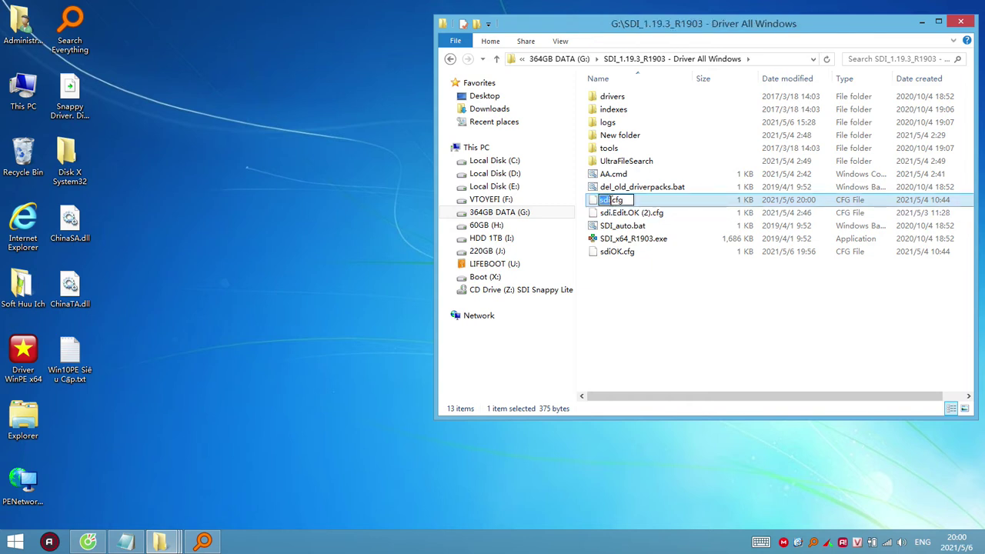
{"action": "key", "text": "Right"}
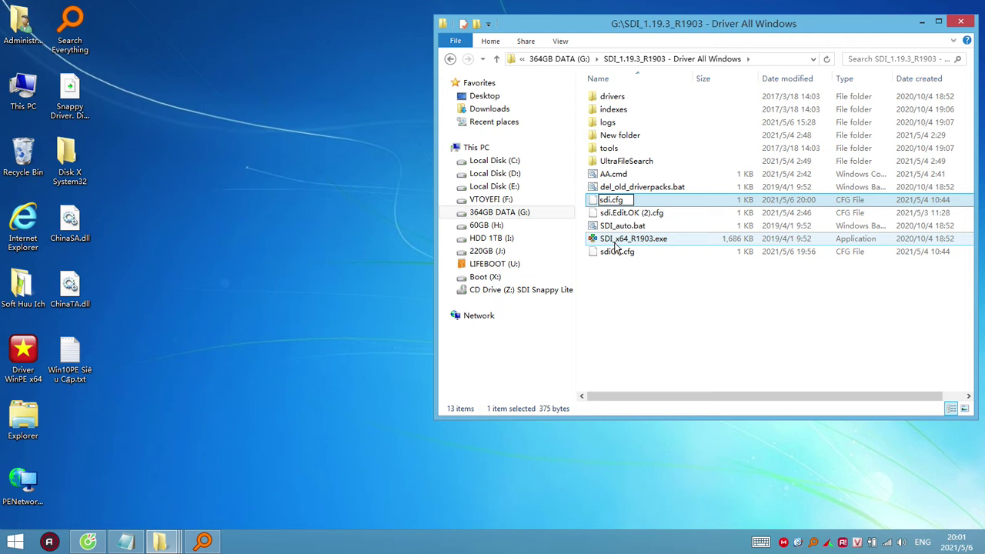
{"action": "type", "text": ".LOI"}
{"action": "key", "text": "Return"}
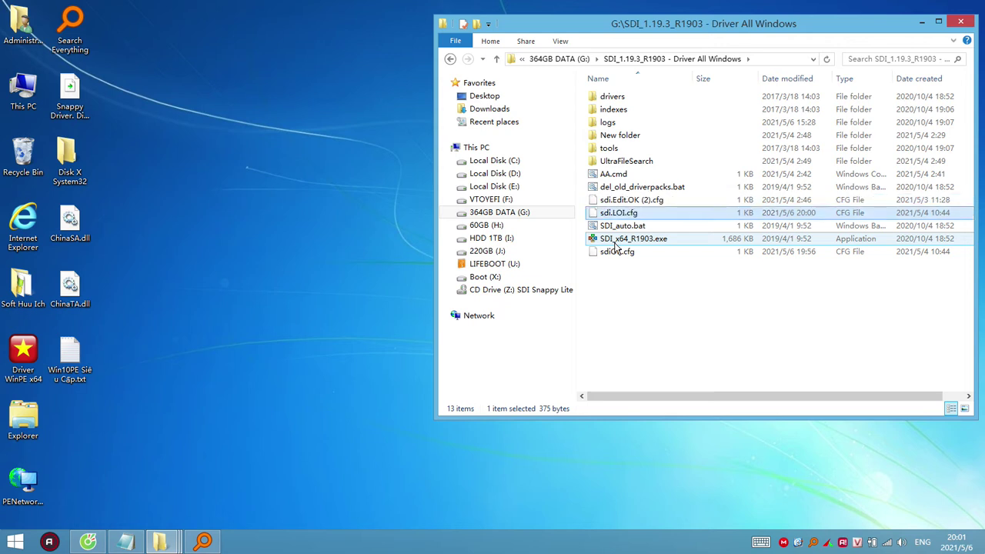
Step: Rename sdiOK.cfg as sdi.cfg so that it serves as the active configuration file
{"action": "double_click", "coordinate": [616, 256]}
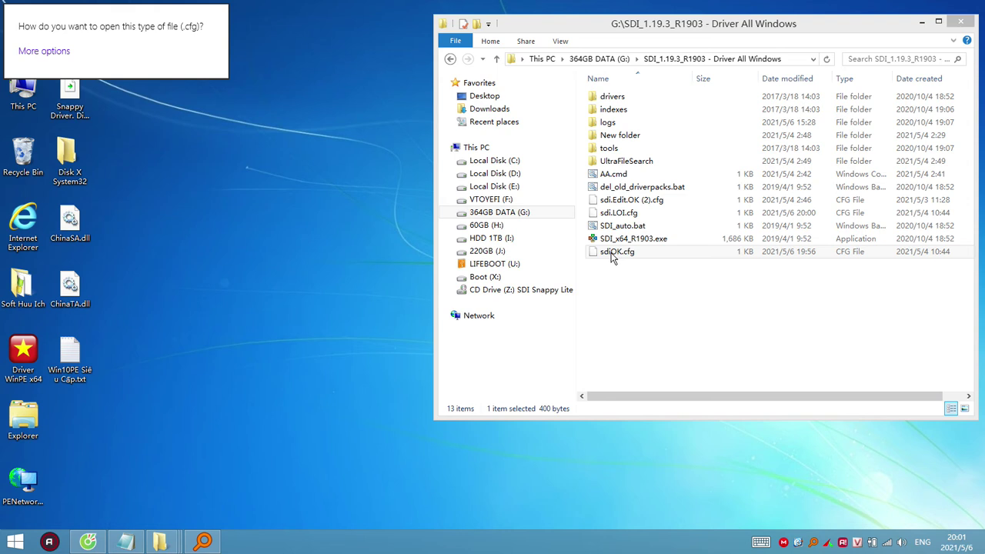
{"action": "left_click", "coordinate": [614, 258]}
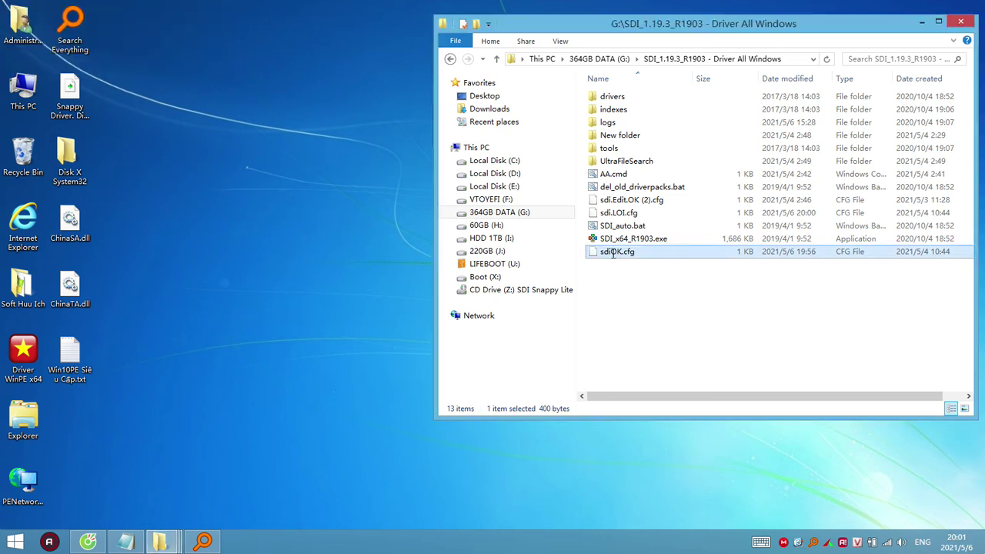
{"action": "left_click", "coordinate": [613, 254]}
{"action": "key", "text": "Delete"}
{"action": "key", "text": "Delete"}
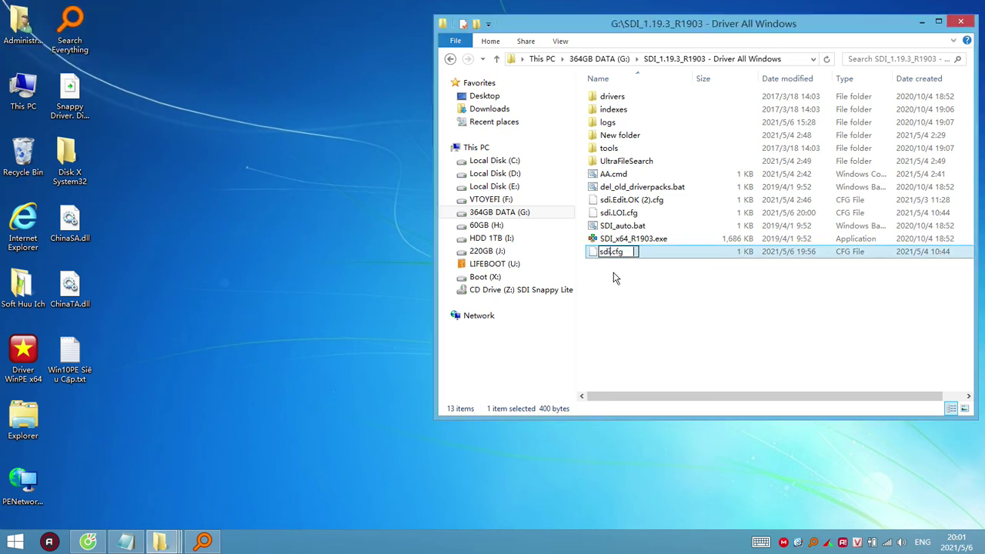
{"action": "key", "text": "Return"}
Step: Launch SDI_x64_R1903.exe, maximize it, examine the driver list in the Vietnamese interface, and close the program
{"action": "double_click", "coordinate": [633, 253]}
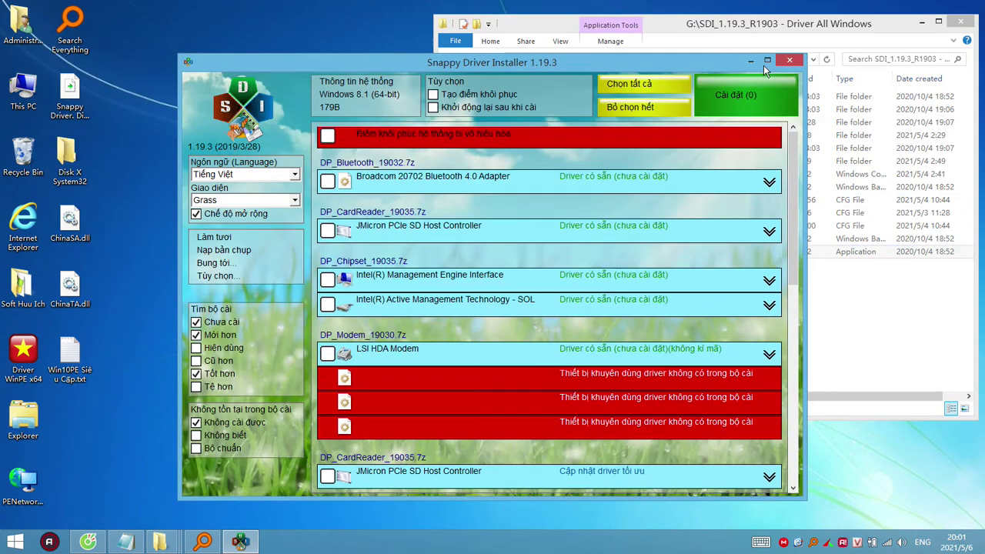
{"action": "left_click", "coordinate": [767, 60]}
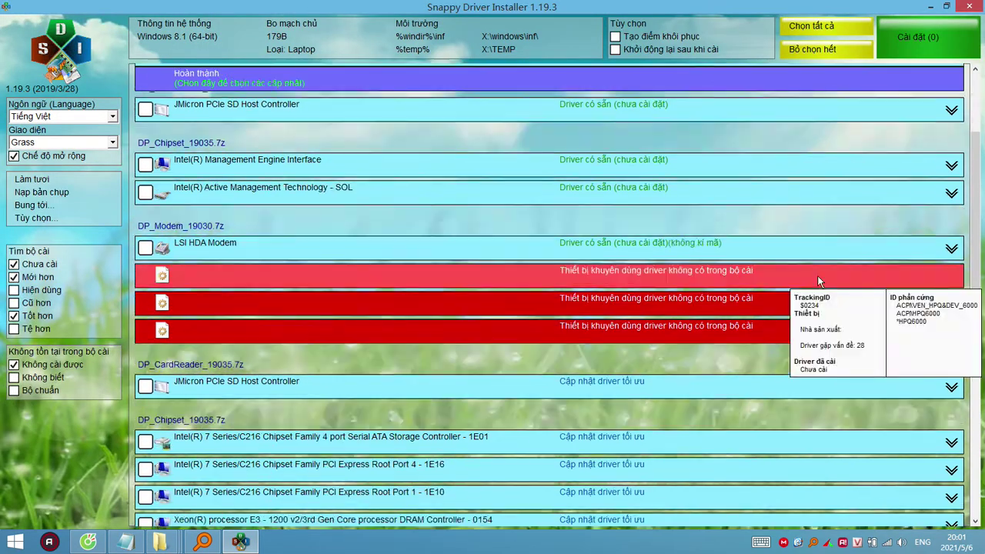
{"action": "scroll", "coordinate": [819, 286], "scroll_direction": "down", "scroll_amount": 1}
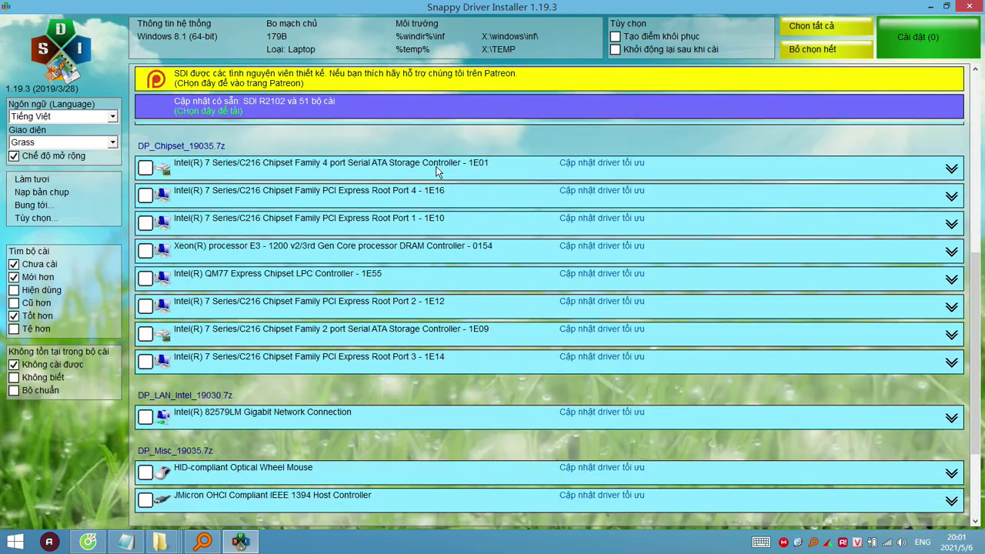
{"action": "scroll", "coordinate": [979, 272], "scroll_direction": "up", "scroll_amount": 5}
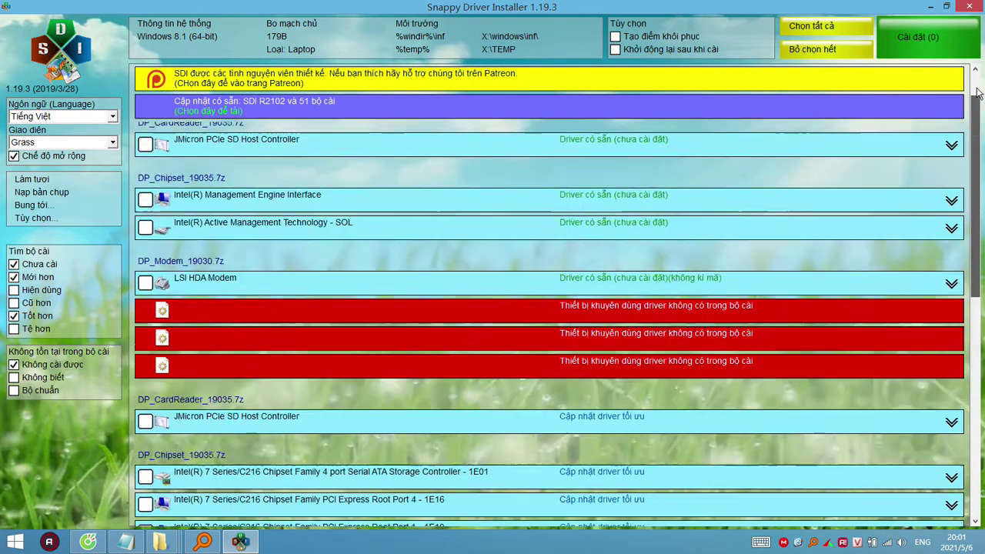
{"action": "left_click", "coordinate": [967, 6]}
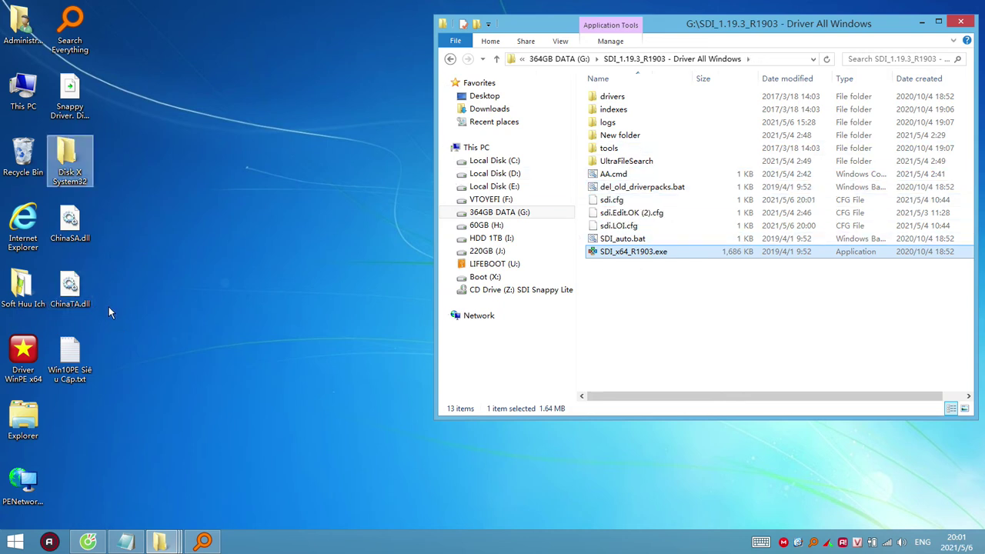
Step: Cut the two files ChinaSA.dll and ChinaTA.dll from the desktop
{"action": "left_click", "coordinate": [113, 312]}
{"action": "left_click_drag", "start_coordinate": [114, 313], "coordinate": [66, 222]}
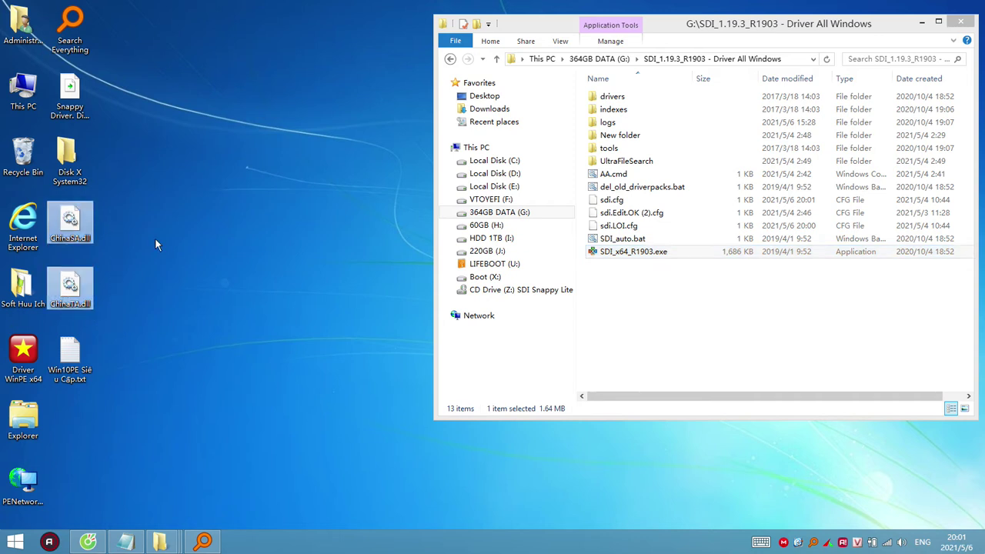
{"action": "left_click", "coordinate": [86, 231]}
{"action": "left_click", "coordinate": [87, 299]}
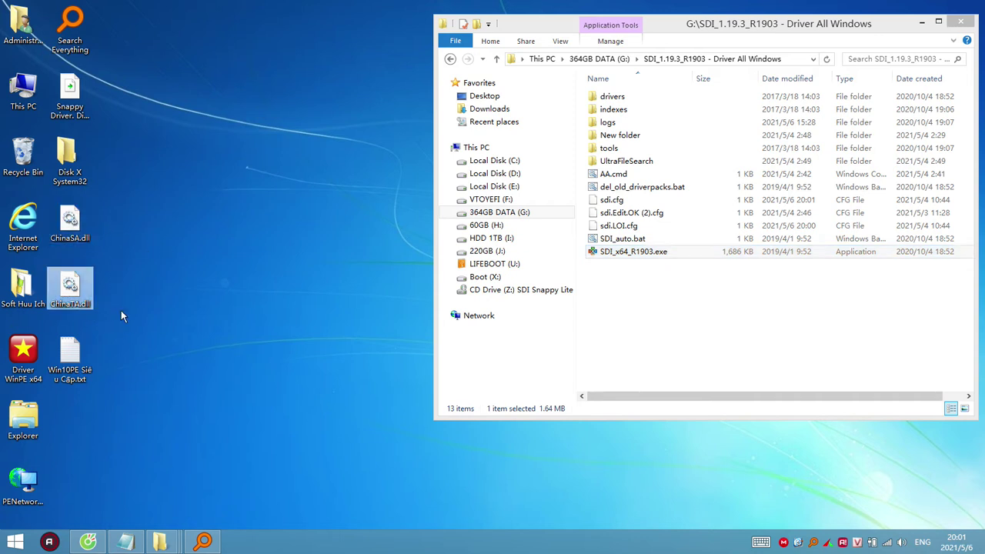
{"action": "left_click_drag", "start_coordinate": [137, 317], "coordinate": [67, 223]}
{"action": "right_click", "coordinate": [67, 223]}
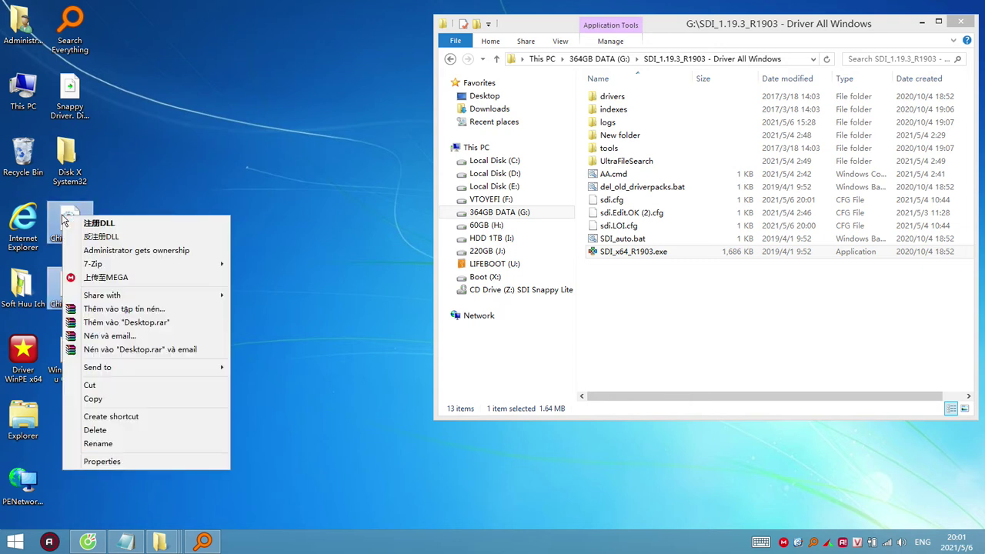
{"action": "left_click", "coordinate": [87, 382]}
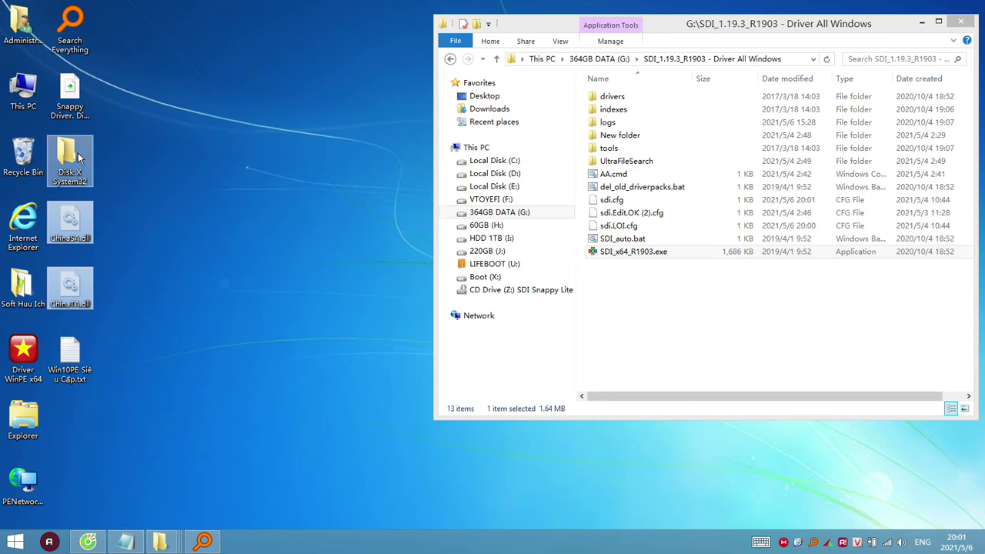
Step: Paste the two cut DLL files into X:\Windows\System32 through the Disk X System32 desktop shortcut, and close the folder
{"action": "left_click", "coordinate": [77, 158]}
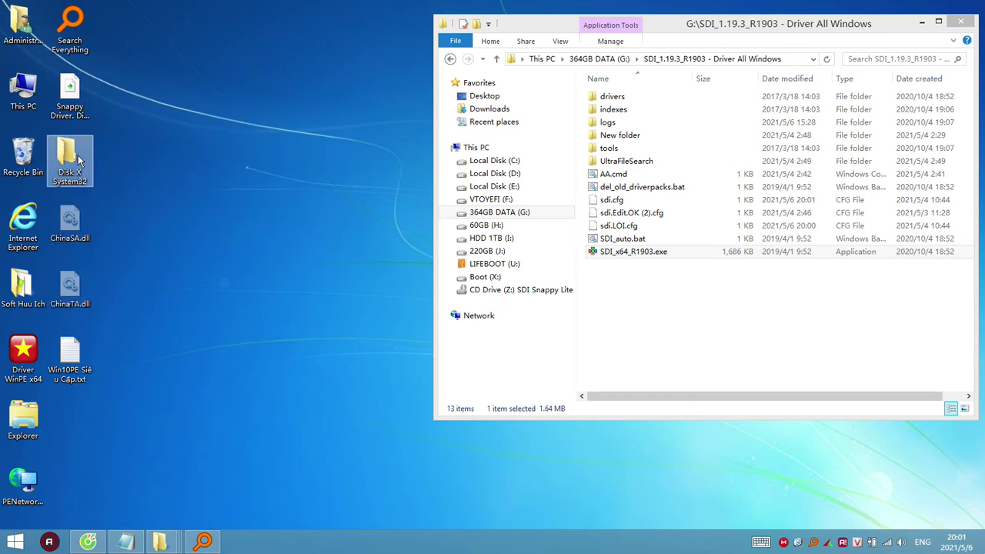
{"action": "double_click", "coordinate": [77, 157]}
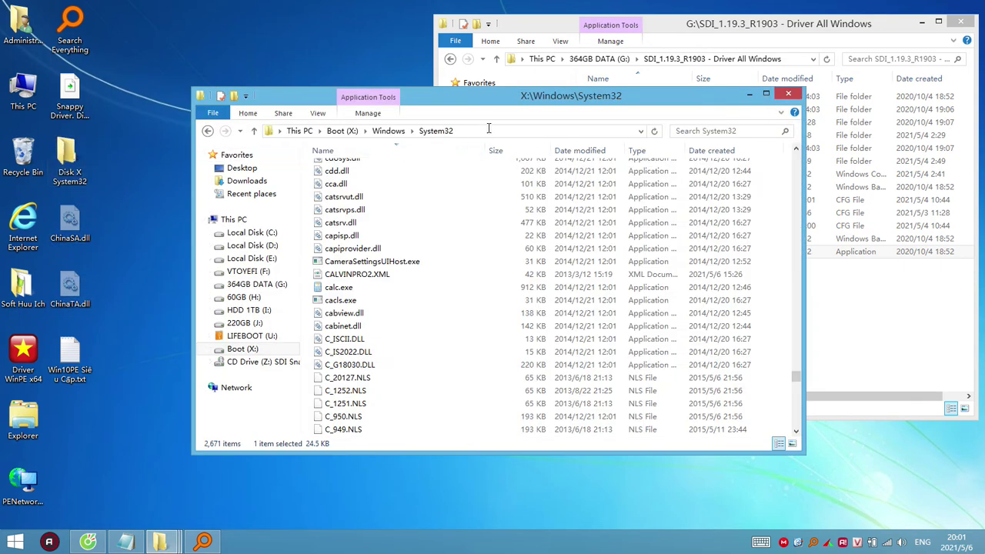
{"action": "left_click", "coordinate": [488, 129]}
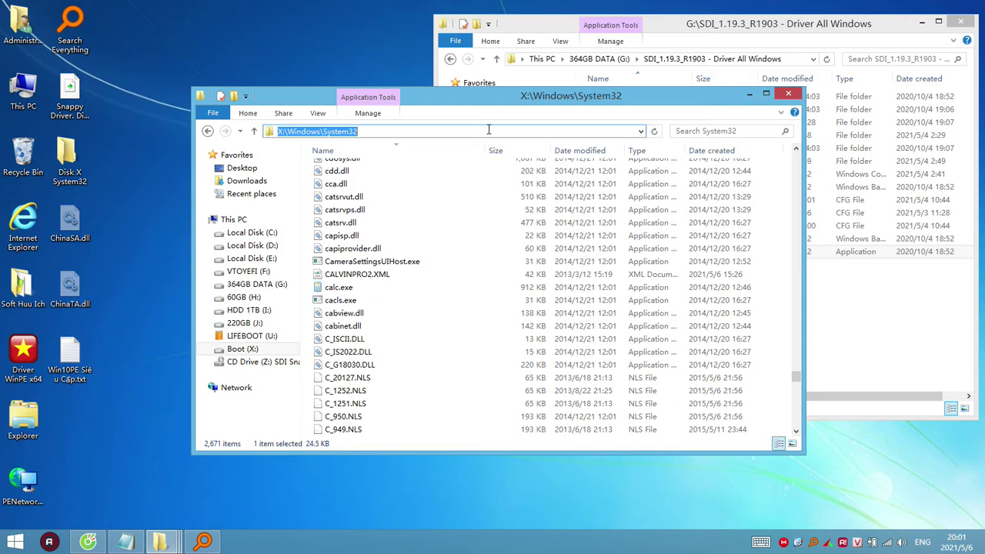
{"action": "right_click", "coordinate": [308, 336]}
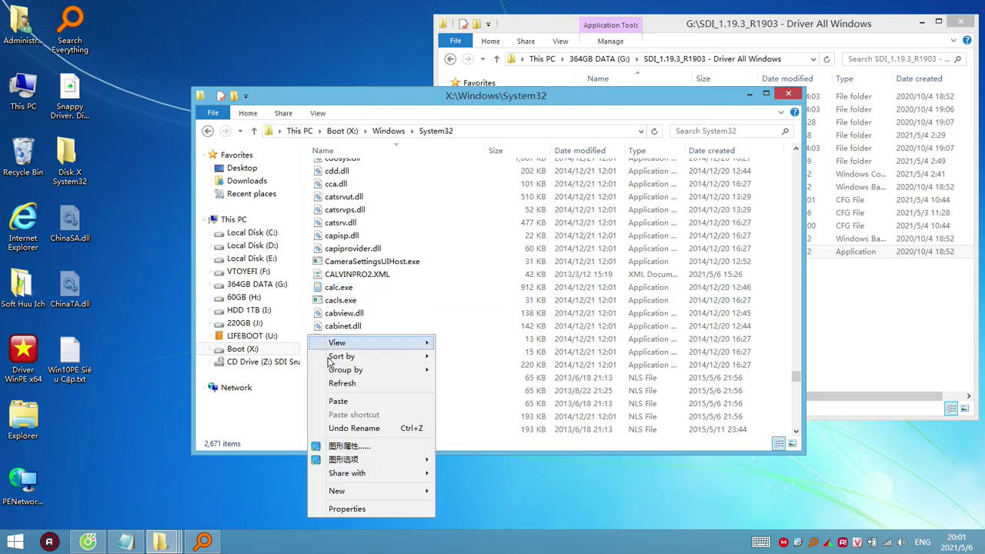
{"action": "left_click", "coordinate": [339, 400]}
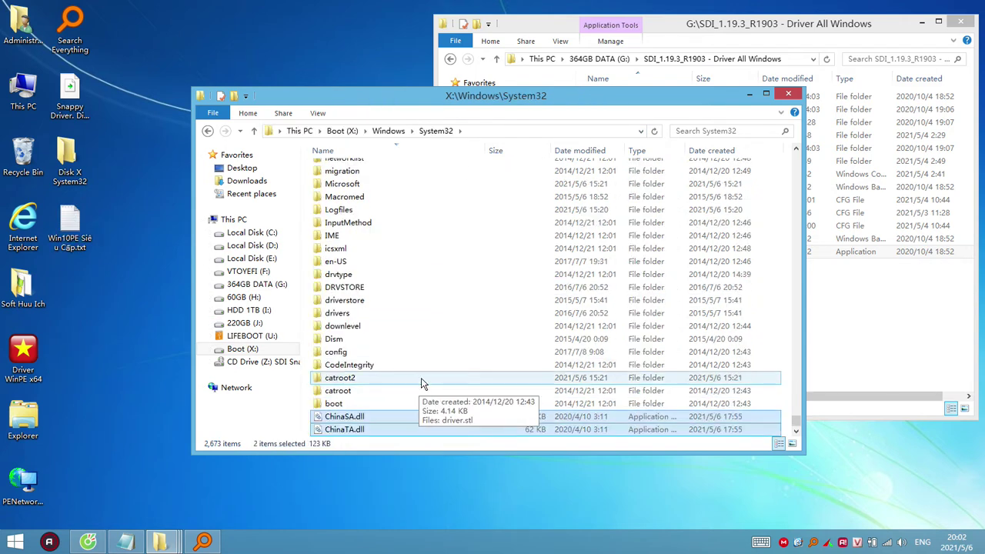
{"action": "left_click", "coordinate": [788, 93]}
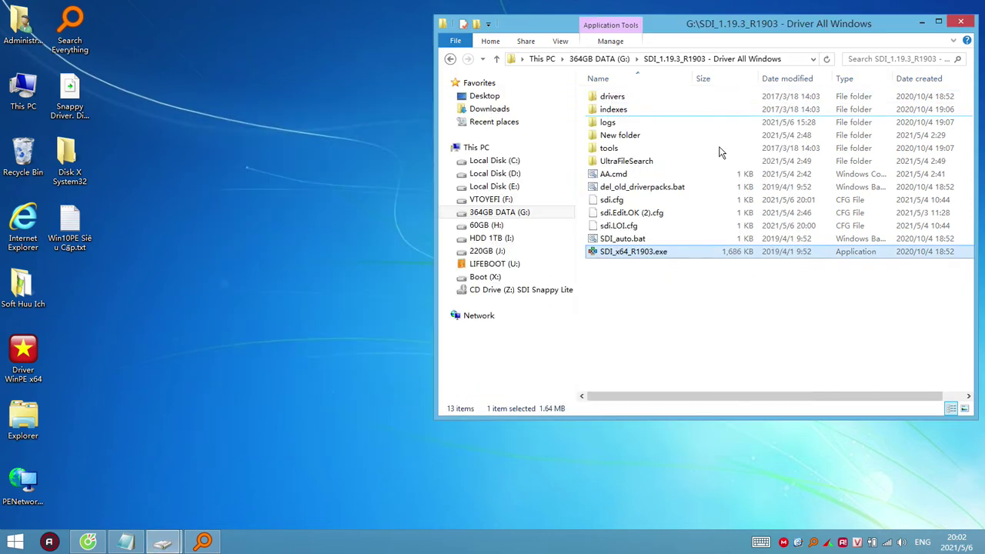
Step: Run SDI_x64_R1903.exe with the DLL files in System32 to check that it opens, and close it
{"action": "double_click", "coordinate": [651, 259]}
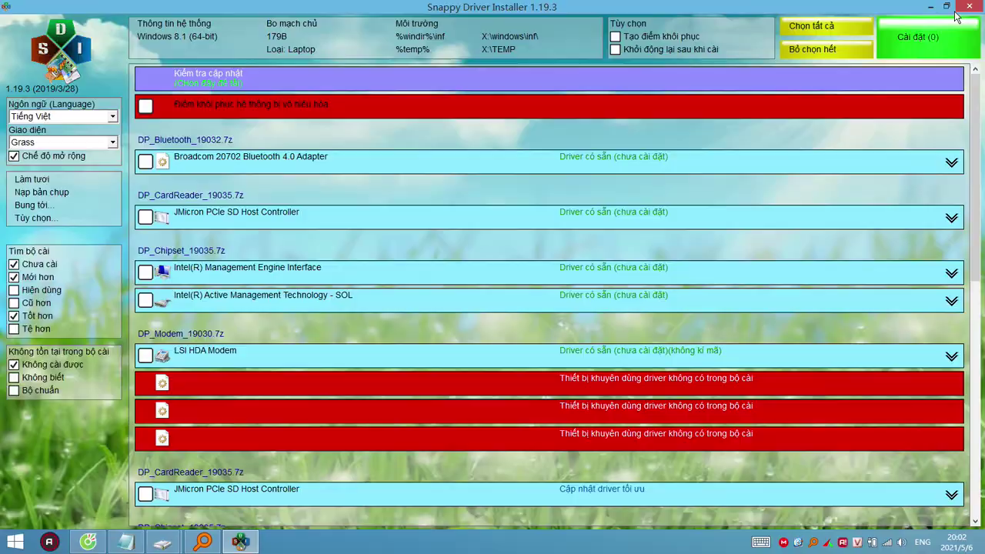
{"action": "left_click", "coordinate": [957, 14]}
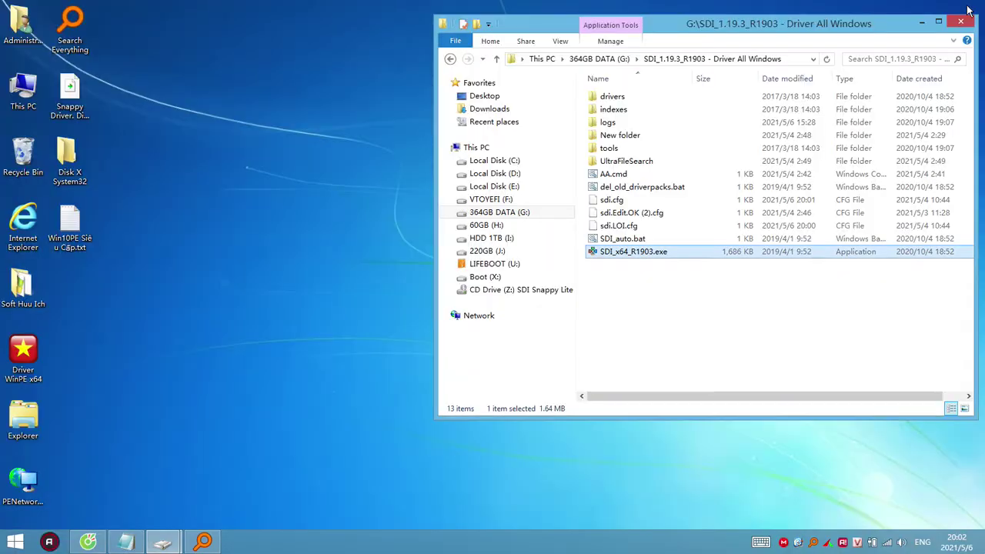
Step: Open the desktop archive Snappy Driver. DiskX System32.zip to view its files, and move its window beside the SDI folder
{"action": "double_click", "coordinate": [84, 93]}
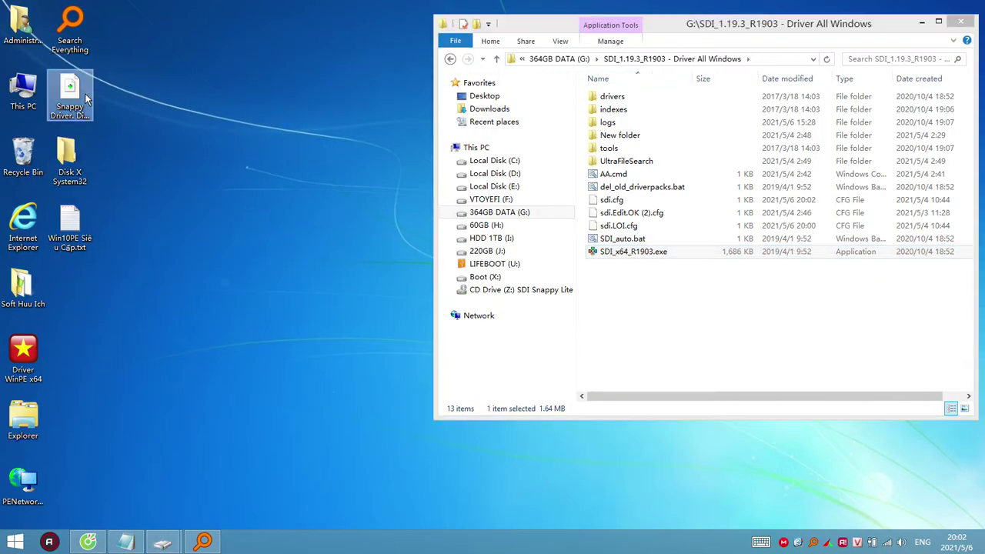
{"action": "left_click", "coordinate": [87, 64]}
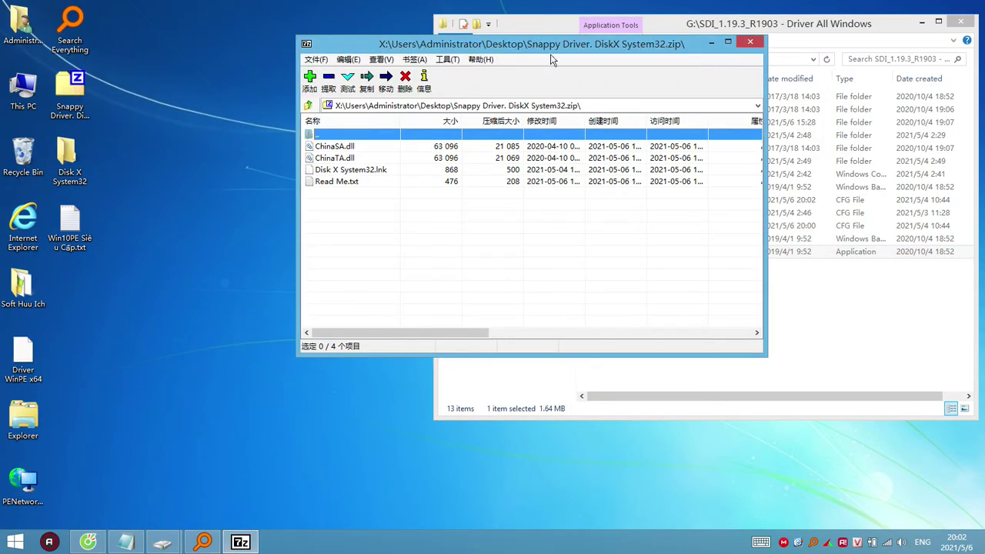
{"action": "left_click_drag", "start_coordinate": [565, 46], "coordinate": [383, 113]}
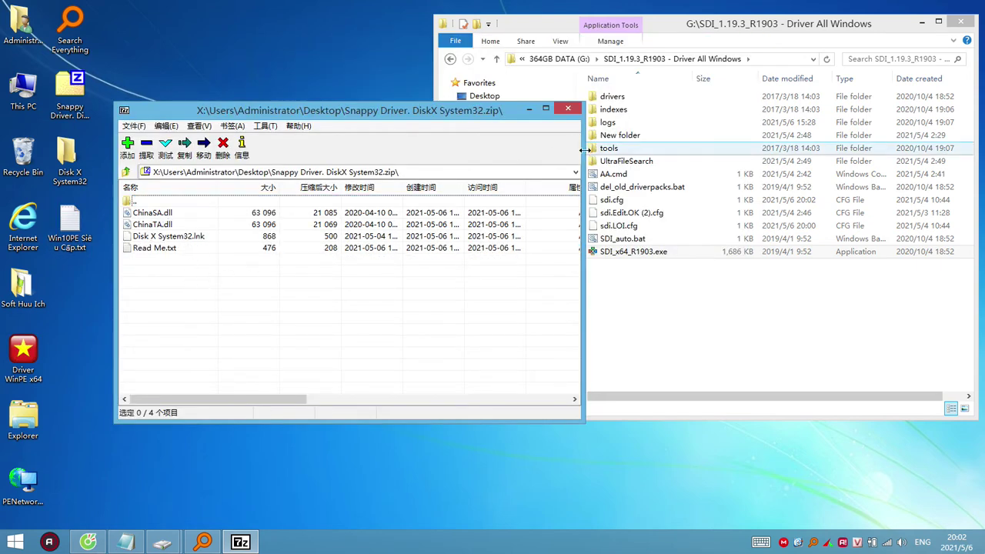
Step: Rename the active sdi.cfg in the SDI folder as sdiOK.cfg
{"action": "left_click", "coordinate": [650, 301]}
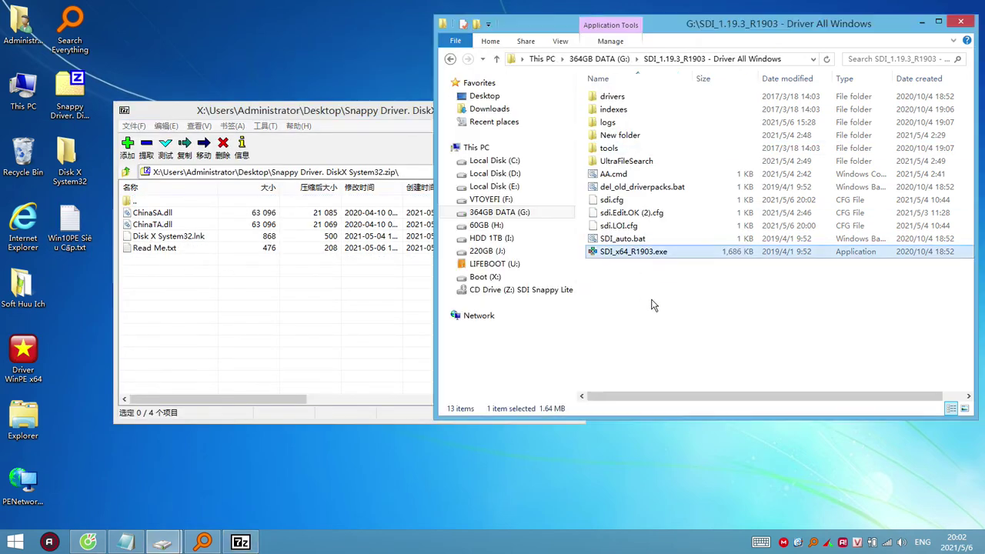
{"action": "left_click", "coordinate": [614, 201]}
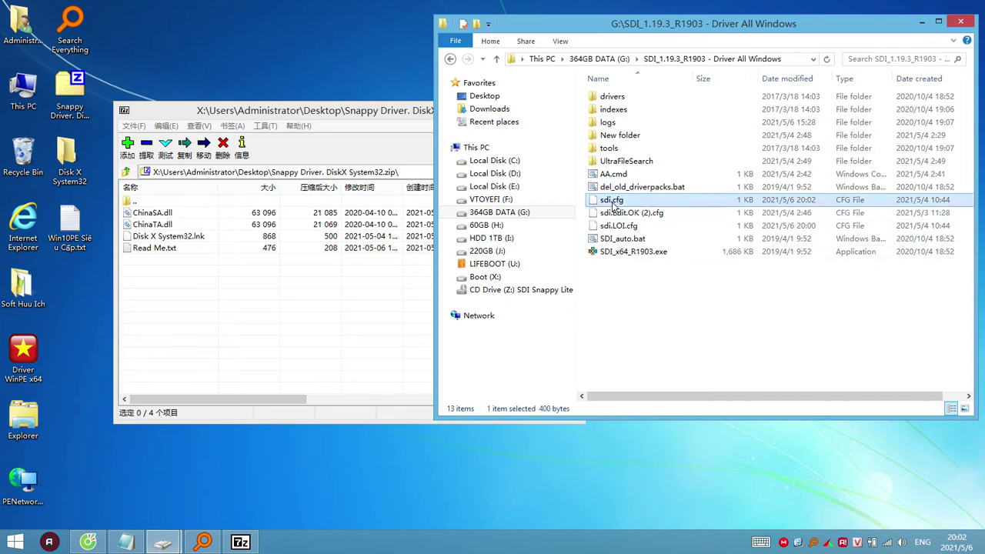
{"action": "left_click", "coordinate": [614, 200]}
{"action": "left_click", "coordinate": [611, 200]}
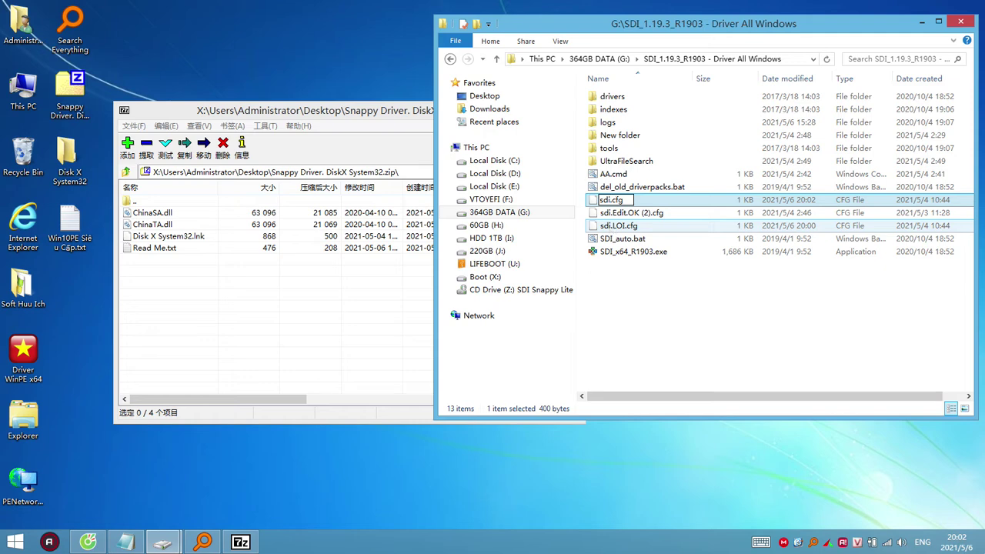
{"action": "type", "text": "OK"}
{"action": "key", "text": "Return"}
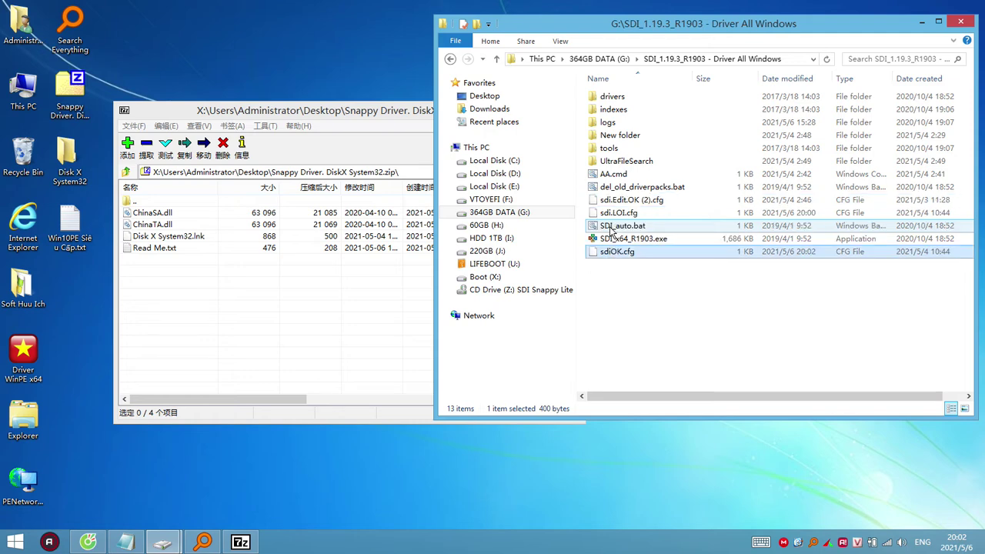
Step: Rename sdi.LOI.cfg in the SDI folder as sdi.cfg, and run SDI_x64_R1903.exe to check its interface before closing it
{"action": "left_click", "coordinate": [614, 215]}
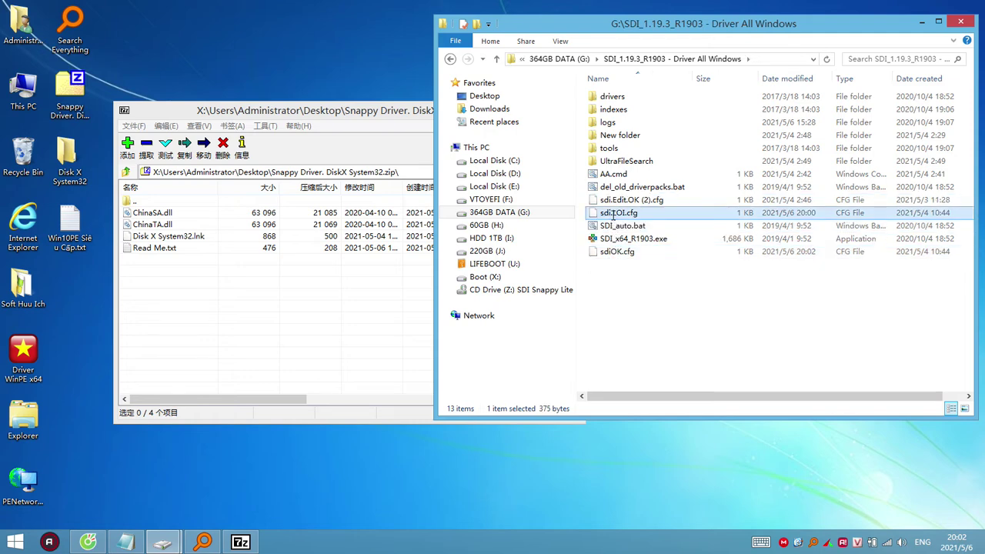
{"action": "left_click", "coordinate": [613, 215]}
{"action": "type", "text": "sdi"}
{"action": "left_click", "coordinate": [621, 227]}
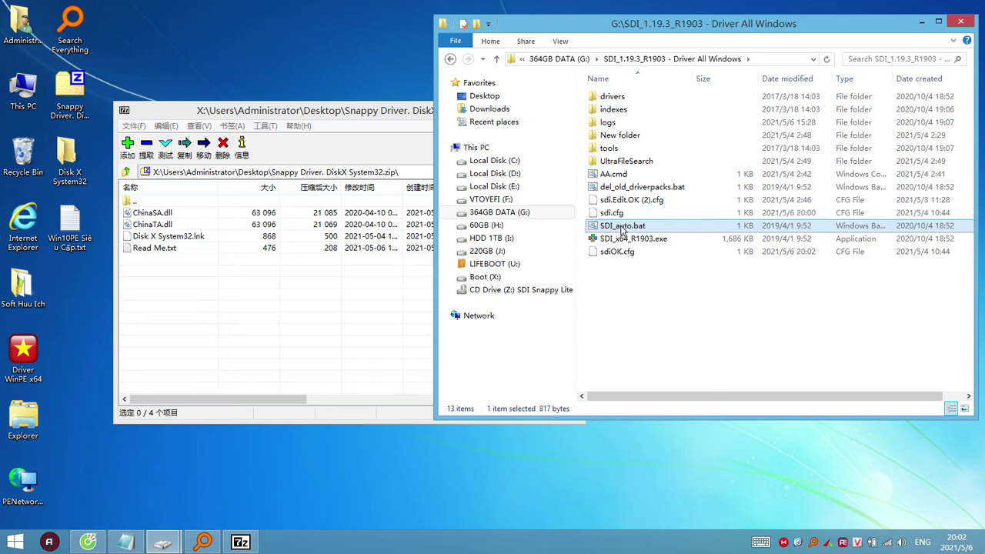
{"action": "double_click", "coordinate": [630, 239]}
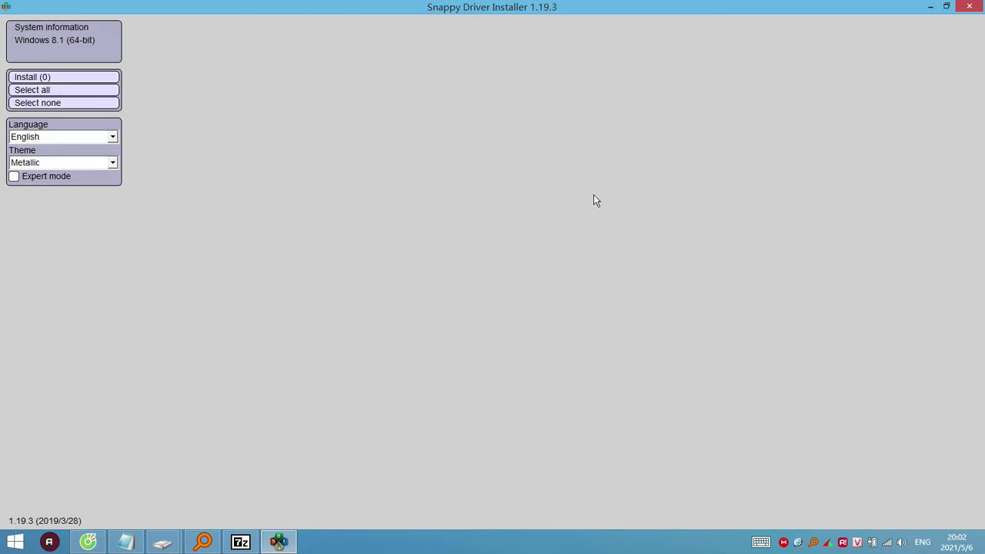
{"action": "key", "text": "alt+F4"}
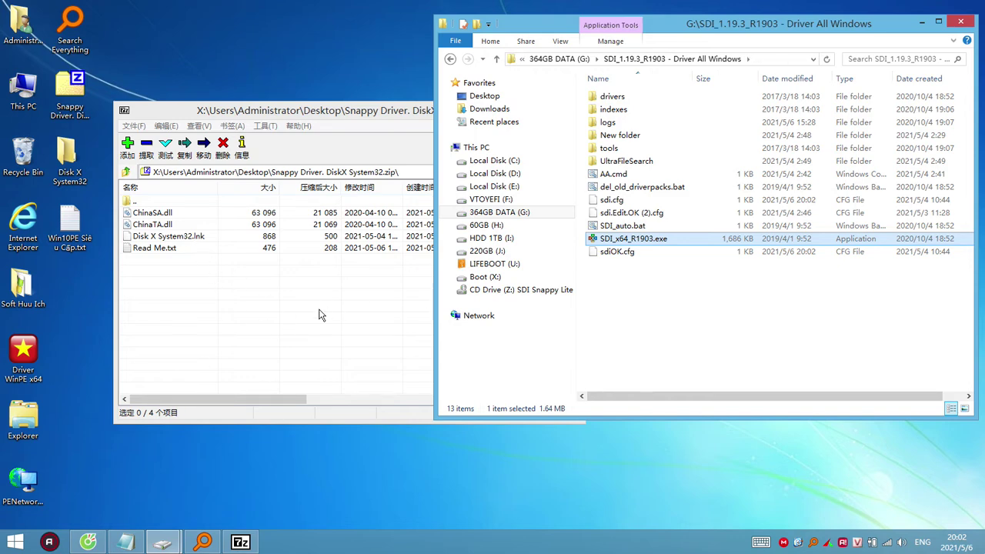
Step: Select ChinaSA.dll and ChinaTA.dll in the archive, and open the Disk X System32 desktop shortcut with its window moved beside the archive
{"action": "left_click", "coordinate": [178, 268]}
{"action": "left_click", "coordinate": [163, 216]}
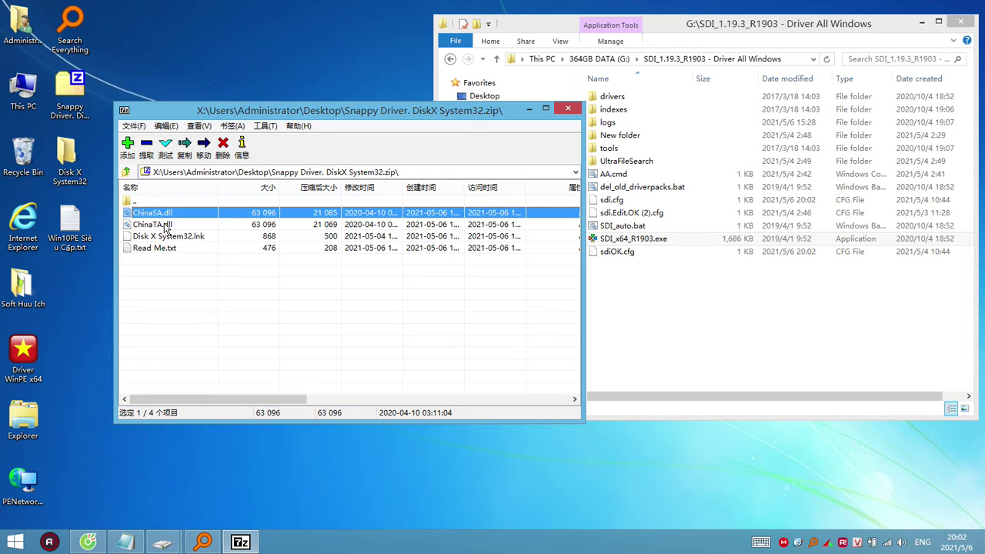
{"action": "left_click", "coordinate": [164, 225], "text": "ctrl"}
{"action": "double_click", "coordinate": [67, 158]}
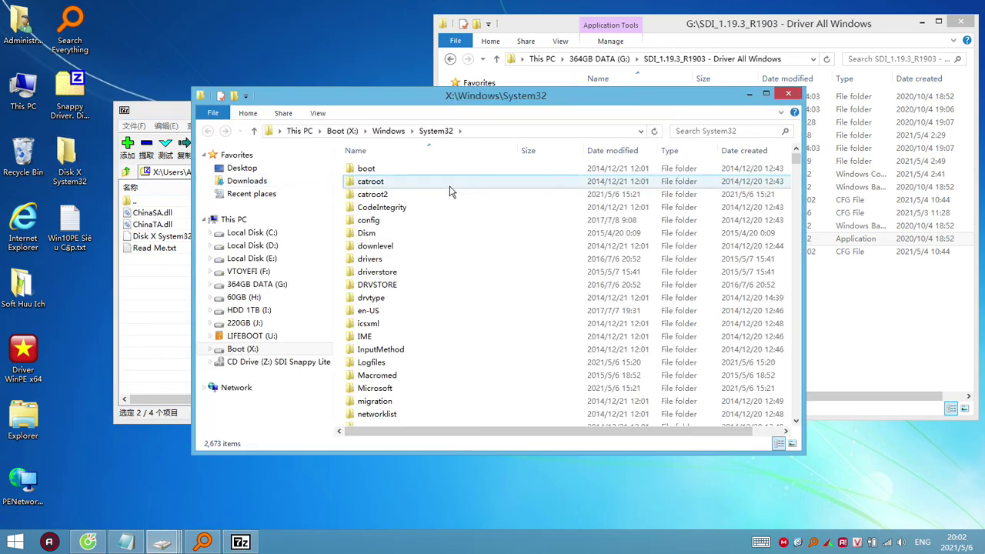
{"action": "left_click_drag", "start_coordinate": [463, 92], "coordinate": [640, 56]}
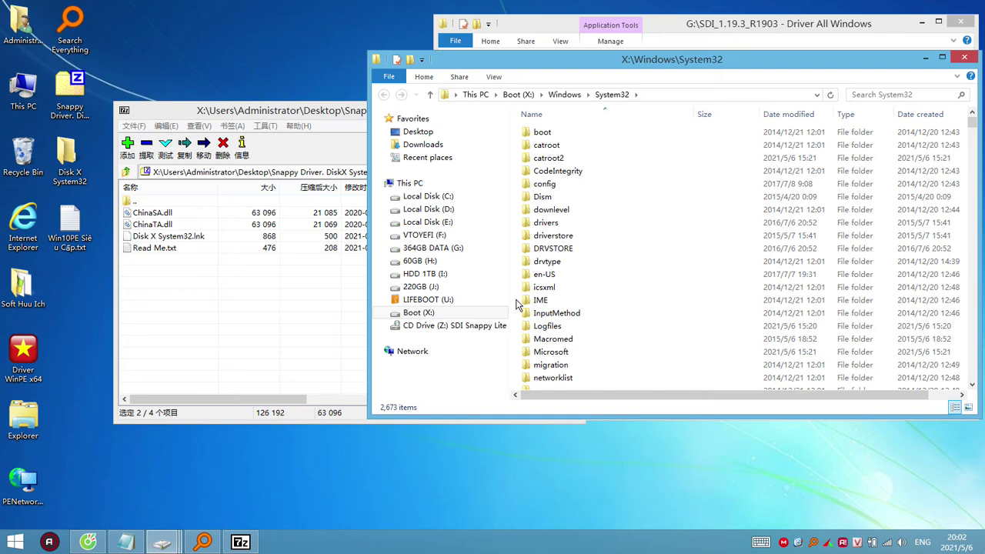
Step: Show the full path X:\Windows\System32 of the opened folder as the destination of the two DLL files
{"action": "left_click", "coordinate": [667, 95]}
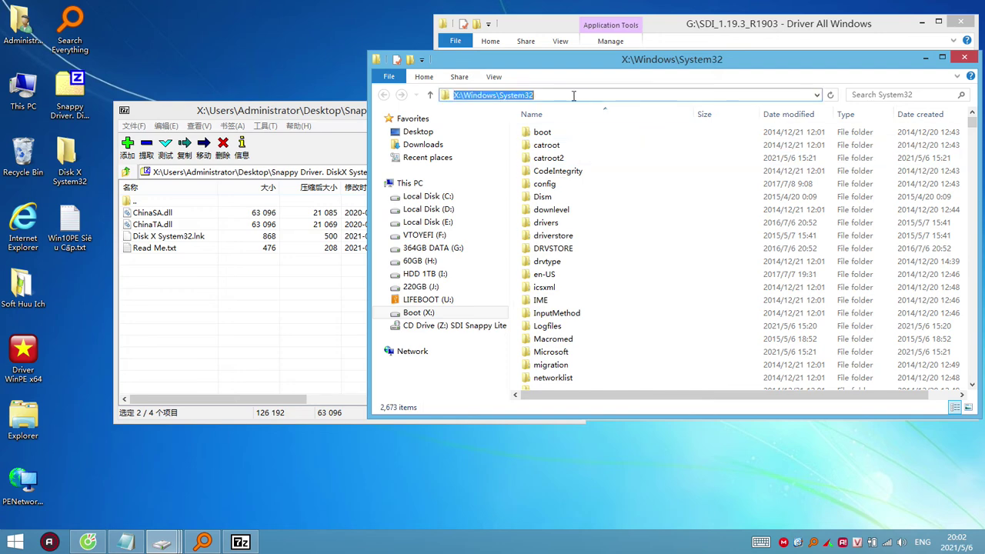
{"action": "left_click_drag", "start_coordinate": [573, 95], "coordinate": [432, 94]}
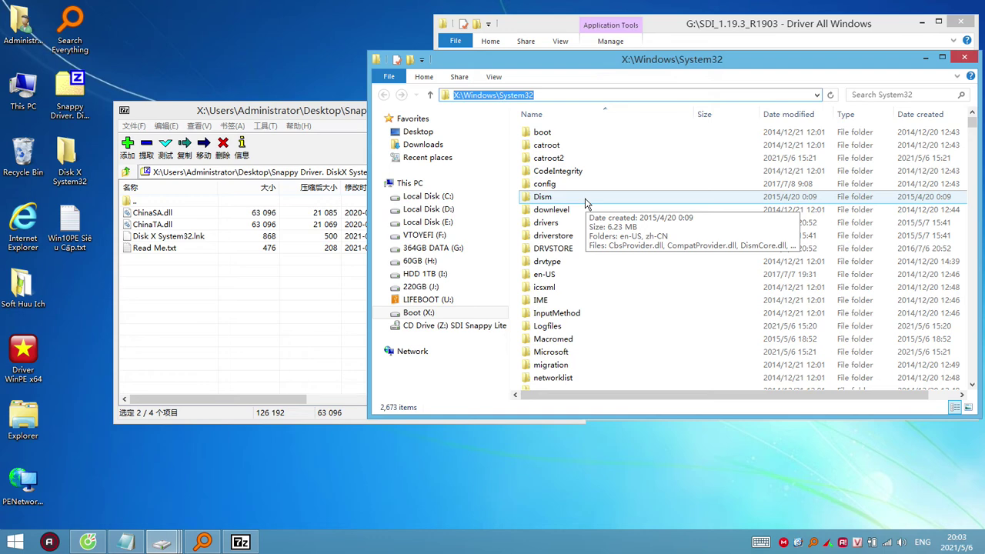
{"action": "left_click", "coordinate": [518, 286]}
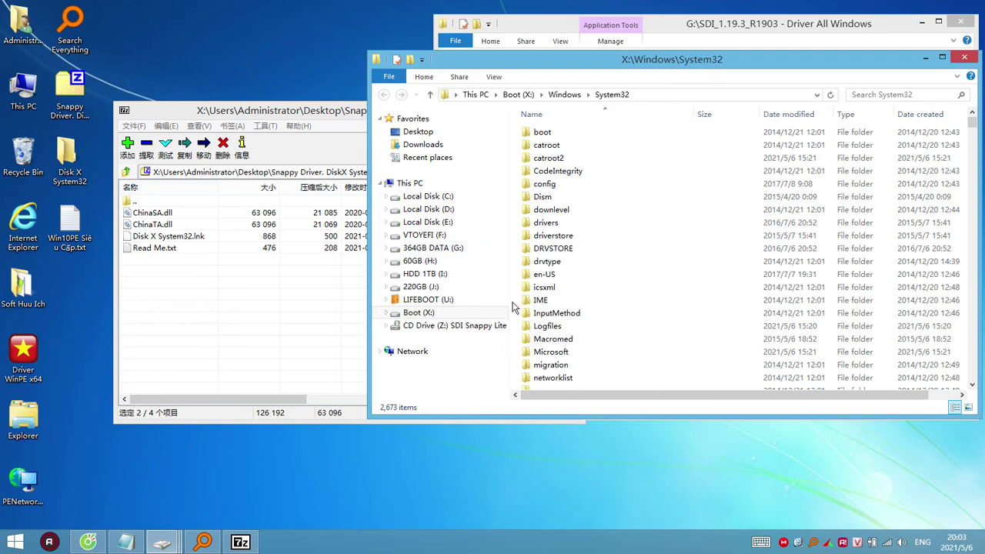
Step: Open Read Me.txt from the archive to read its instructions, close it and the archive, and minimize the System32 folder
{"action": "left_click", "coordinate": [152, 268]}
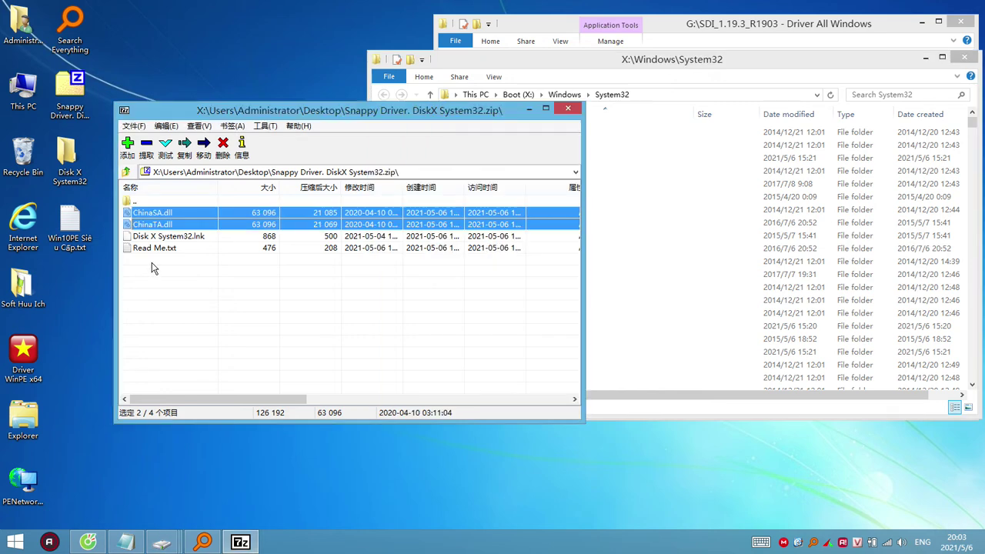
{"action": "left_click", "coordinate": [152, 268]}
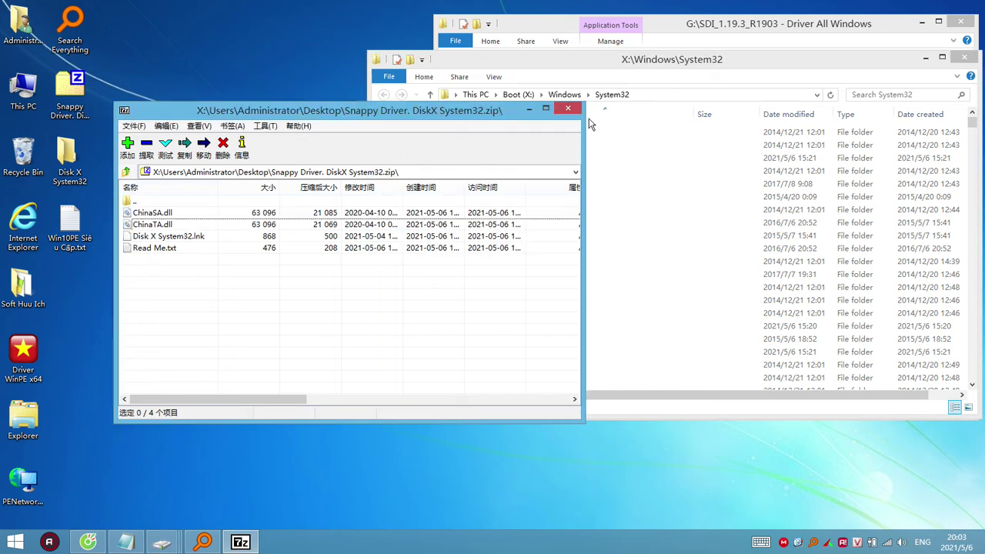
{"action": "double_click", "coordinate": [170, 248]}
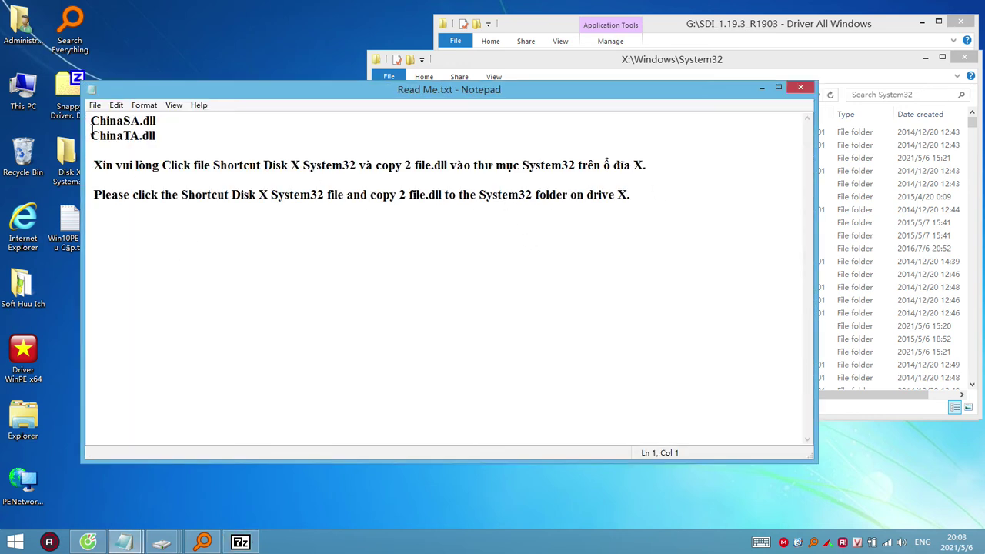
{"action": "left_click", "coordinate": [800, 87]}
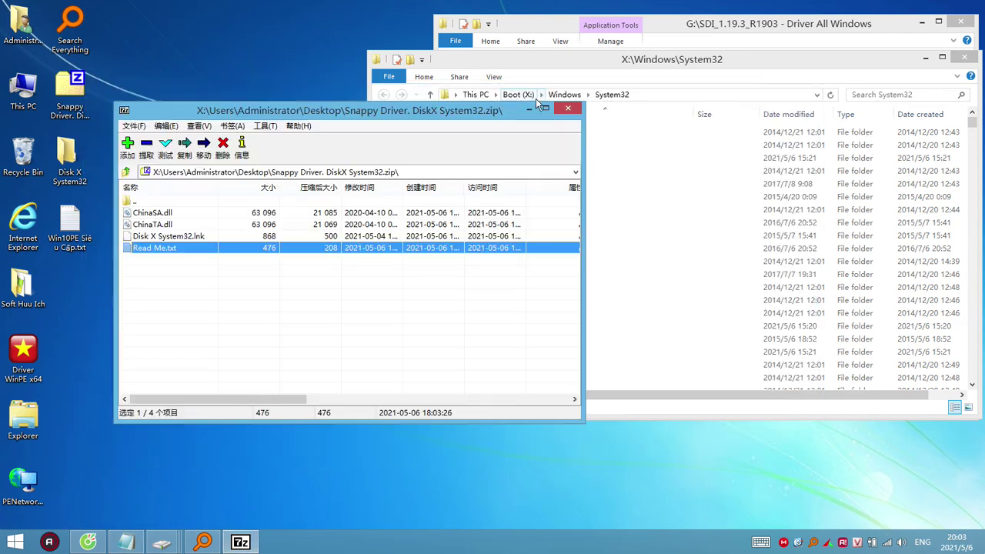
{"action": "left_click", "coordinate": [567, 111]}
{"action": "left_click", "coordinate": [927, 59]}
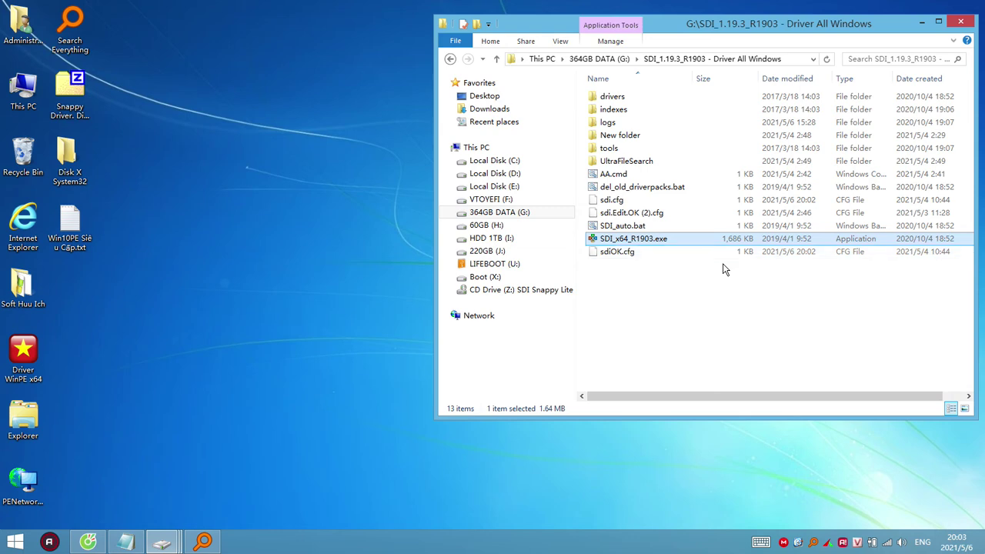
Step: Run SDI_x64_R1903.exe again to check the driver list, close it, and select sdi.cfg in the SDI folder
{"action": "double_click", "coordinate": [671, 241]}
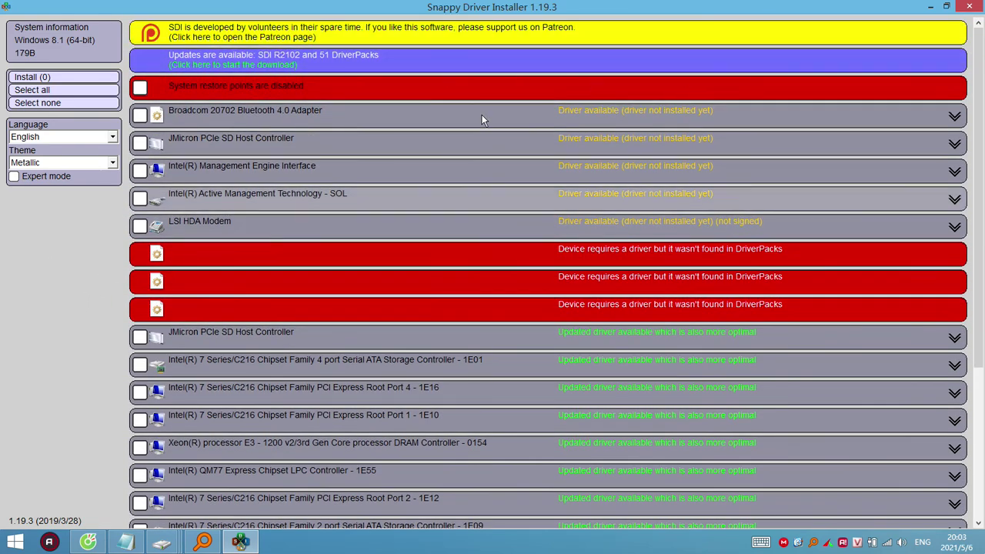
{"action": "left_click", "coordinate": [969, 7]}
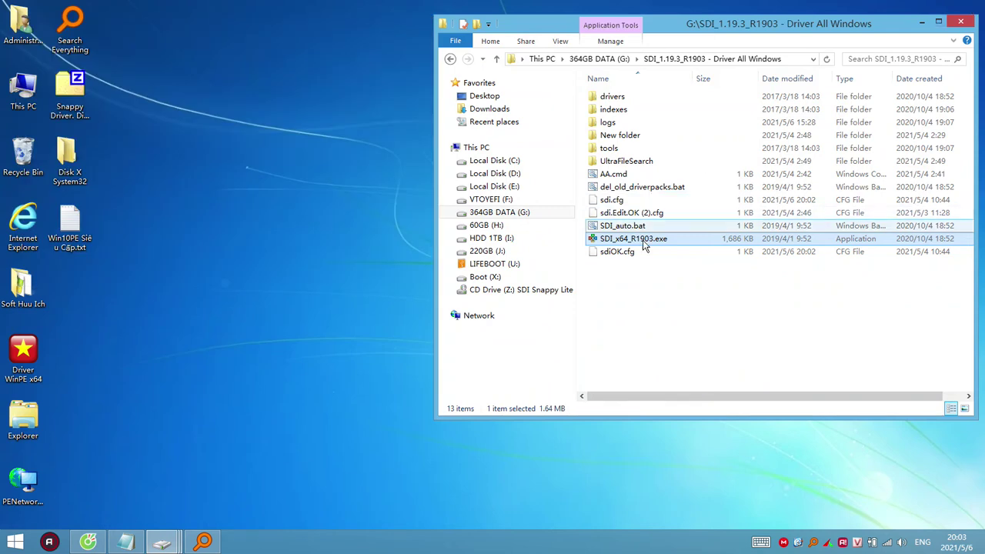
{"action": "left_click", "coordinate": [648, 323]}
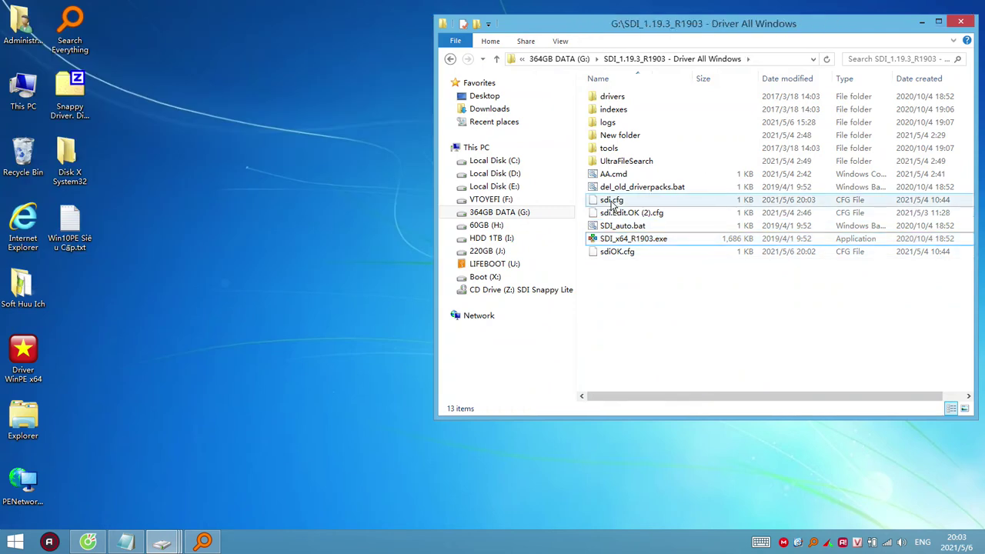
{"action": "left_click", "coordinate": [613, 202]}
Step: Run Driver WinPE x64 from the desktop to view the driver list in Snappy Driver Installer 1.21.2, and close it
{"action": "double_click", "coordinate": [24, 351]}
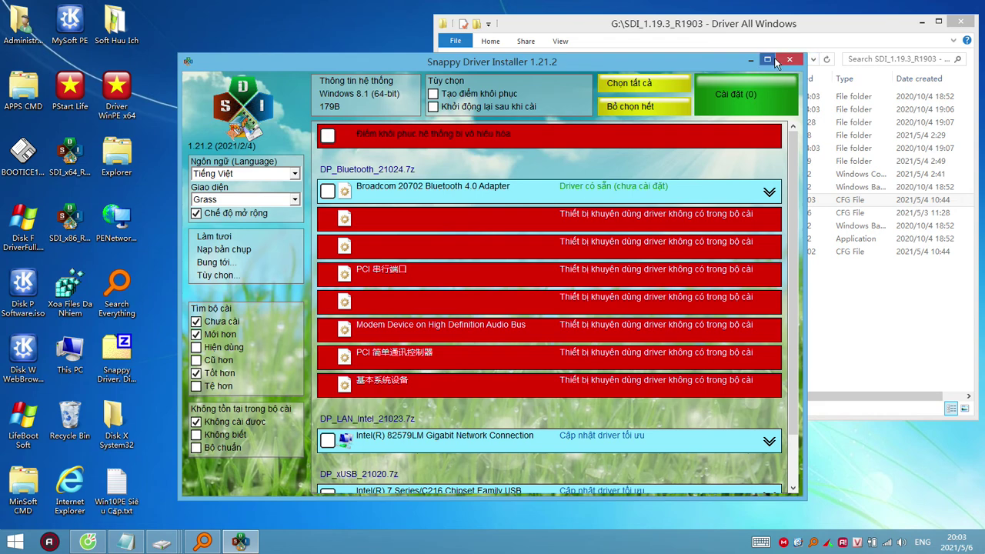
{"action": "mouse_move", "coordinate": [794, 197]}
{"action": "left_mouse_down"}
{"action": "mouse_move", "coordinate": [800, 343]}
{"action": "mouse_move", "coordinate": [800, 216]}
{"action": "left_mouse_up"}
{"action": "left_click", "coordinate": [789, 60]}
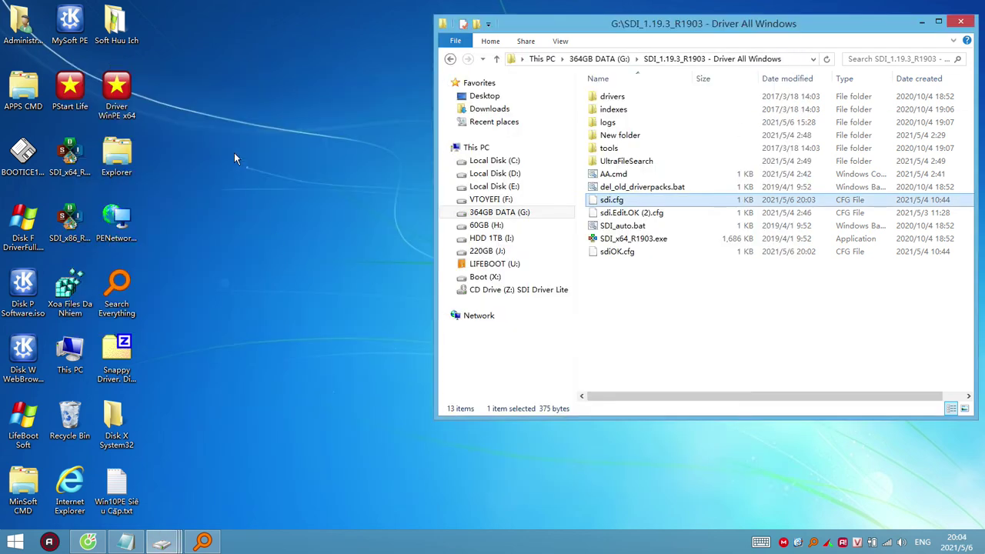
Step: Refresh the desktop to rearrange its icons, and run the Xoa Files Da Nhiem shortcut to clear the added shortcuts
{"action": "right_click", "coordinate": [227, 108]}
{"action": "left_click", "coordinate": [261, 141]}
{"action": "right_click", "coordinate": [251, 112]}
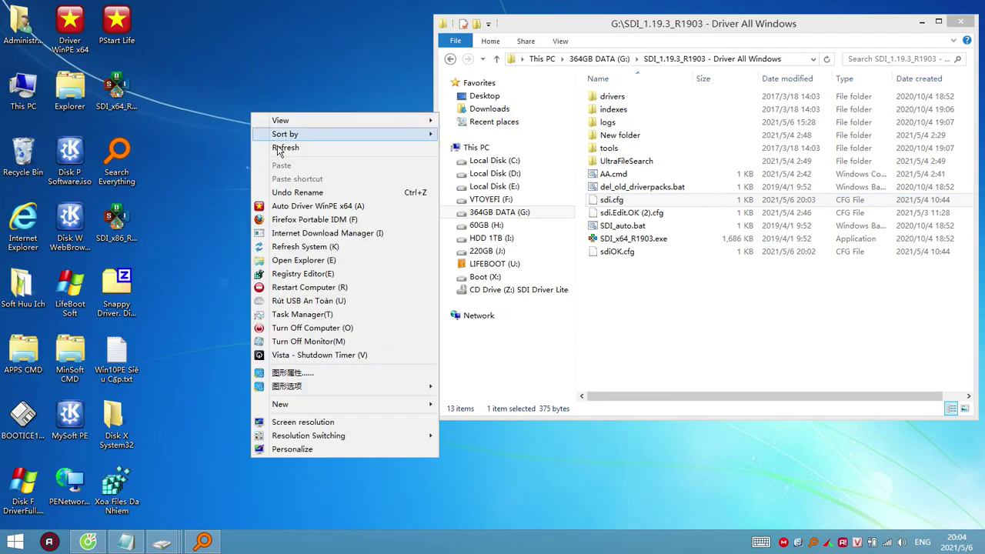
{"action": "left_click", "coordinate": [281, 148]}
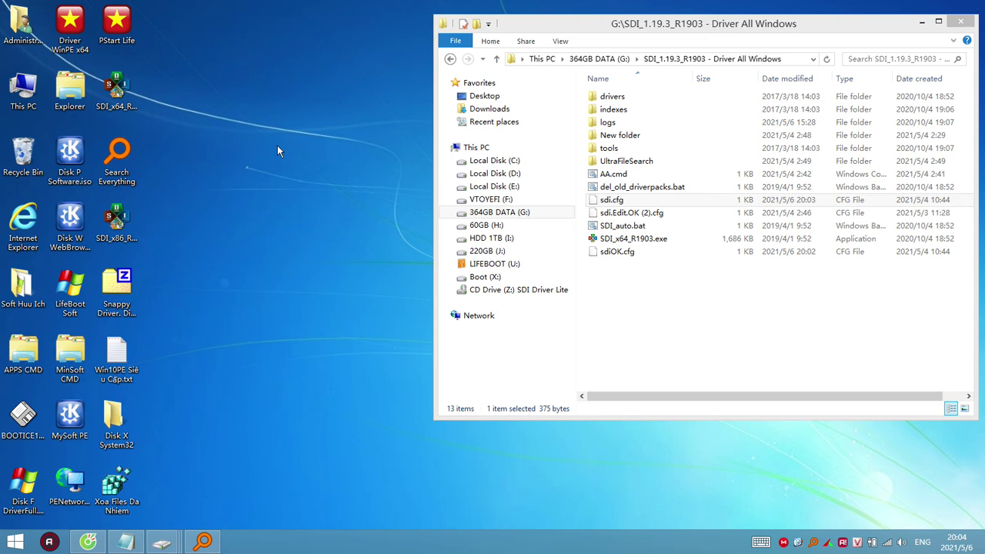
{"action": "double_click", "coordinate": [110, 510]}
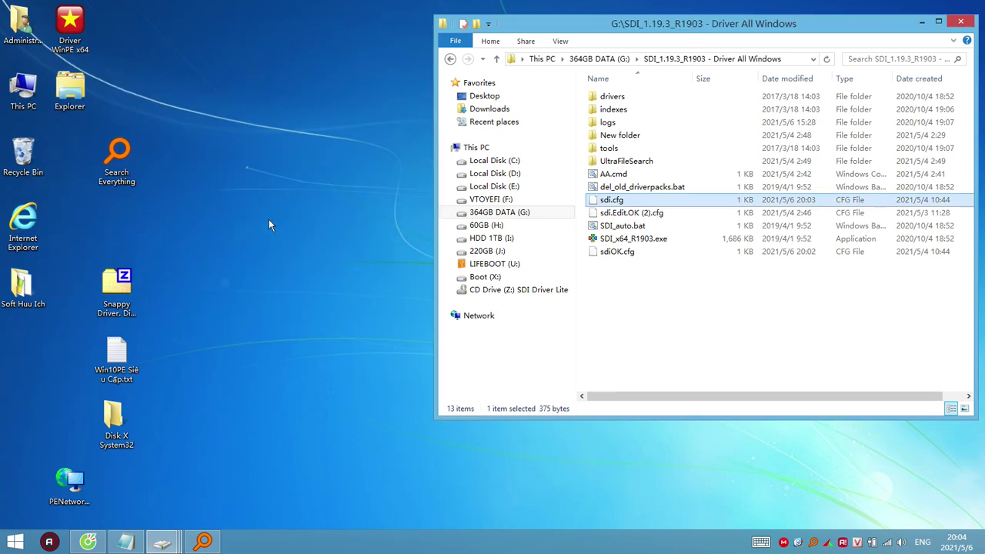
{"action": "left_click", "coordinate": [331, 370]}
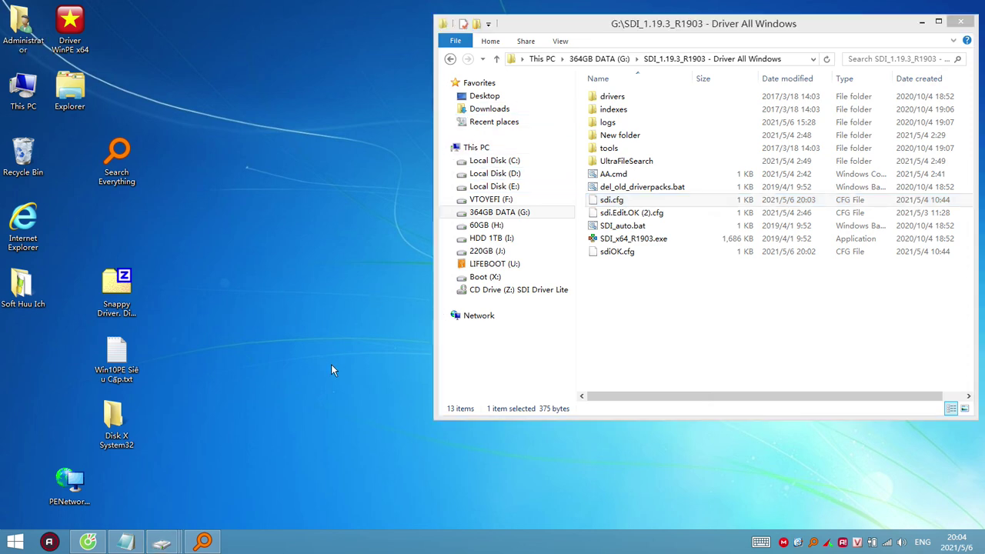